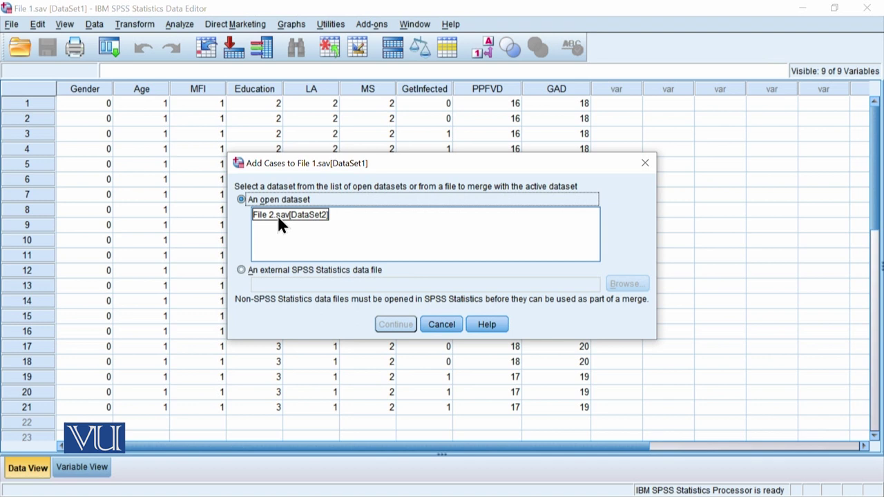
- Append the cases from the open dataset File 2.sav to File 1.sav and look through the combined rows
{"action": "left_click", "coordinate": [290, 215]}
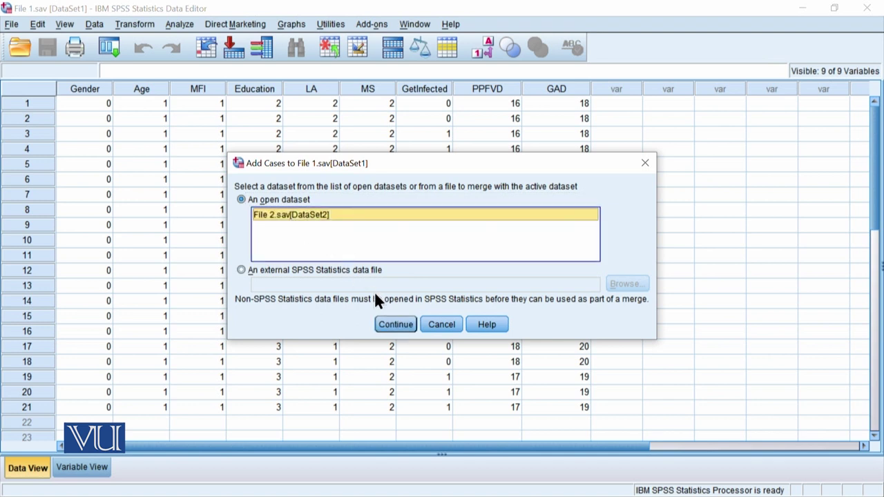
{"action": "left_click", "coordinate": [395, 325]}
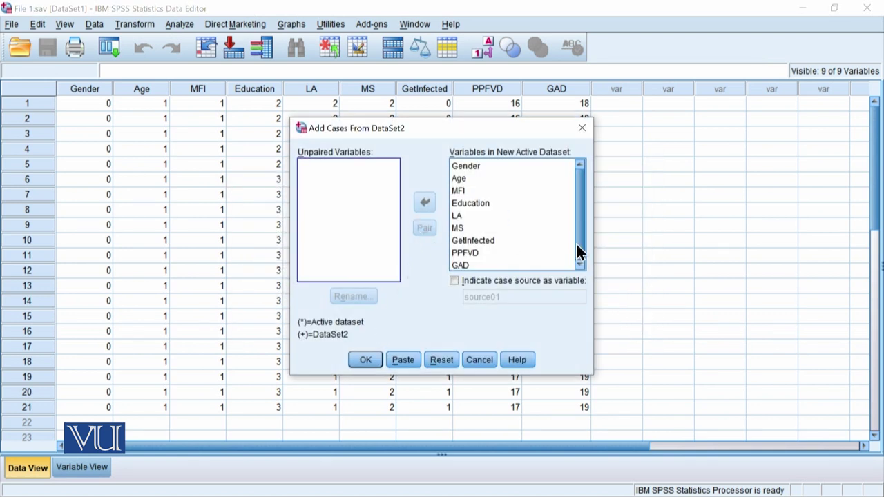
{"action": "scroll", "coordinate": [578, 242], "scroll_direction": "down", "scroll_amount": 1}
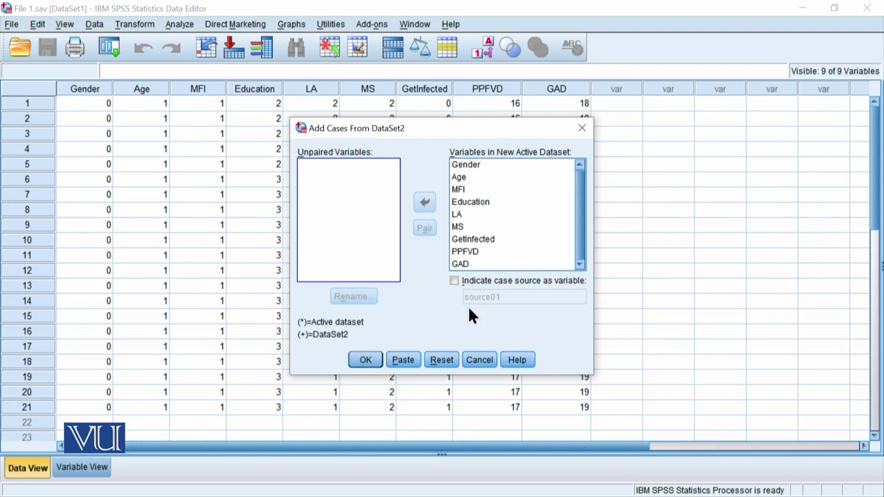
{"action": "left_click", "coordinate": [365, 360]}
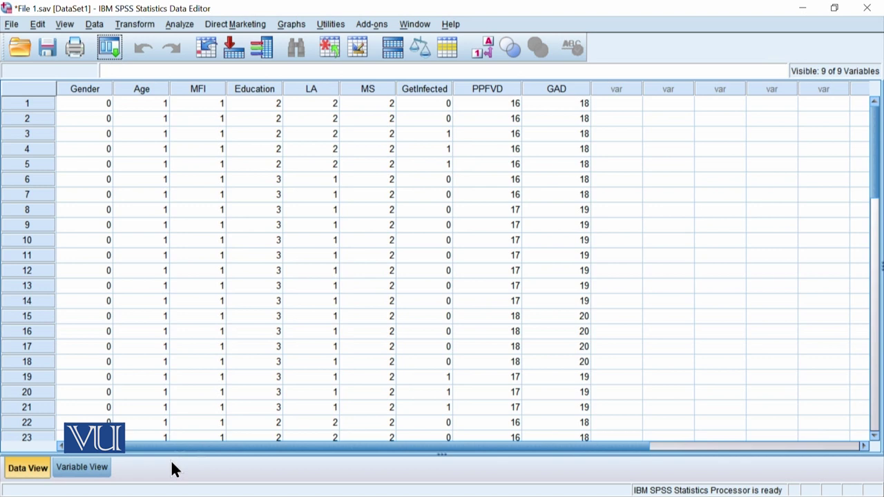
{"action": "scroll", "coordinate": [233, 368], "scroll_direction": "down", "scroll_amount": 4}
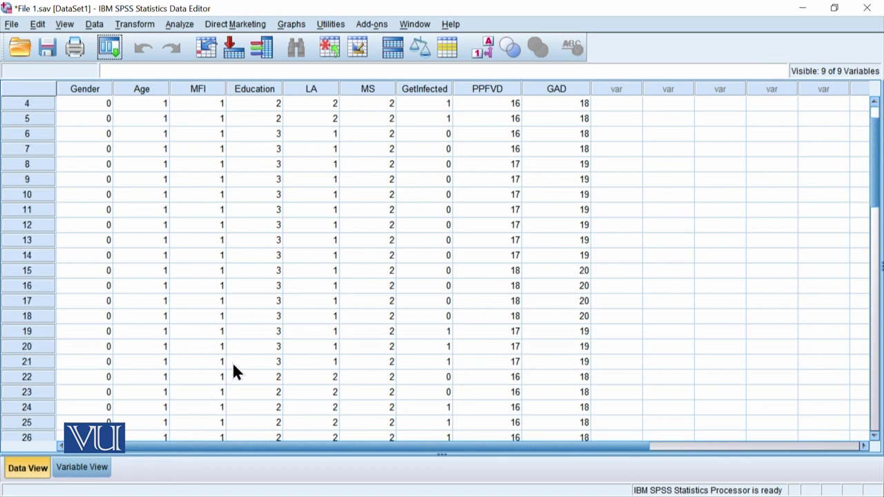
{"action": "scroll", "coordinate": [232, 368], "scroll_direction": "down", "scroll_amount": 3}
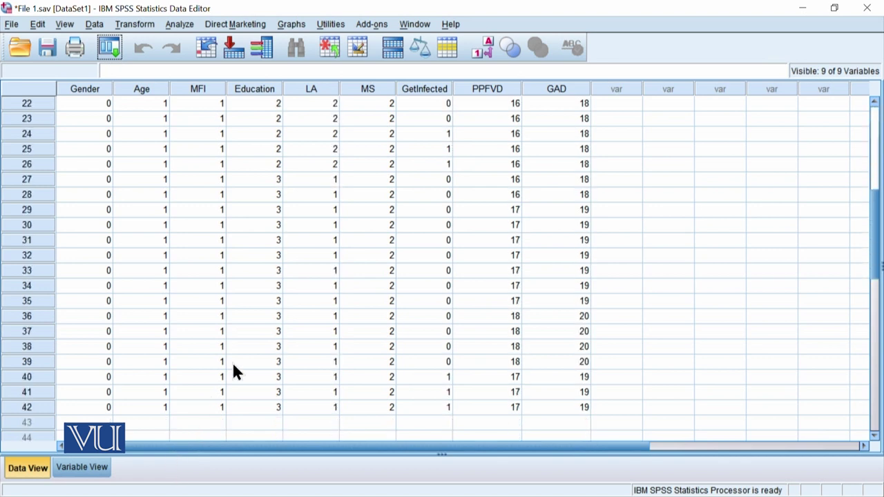
{"action": "scroll", "coordinate": [228, 383], "scroll_direction": "up", "scroll_amount": 6}
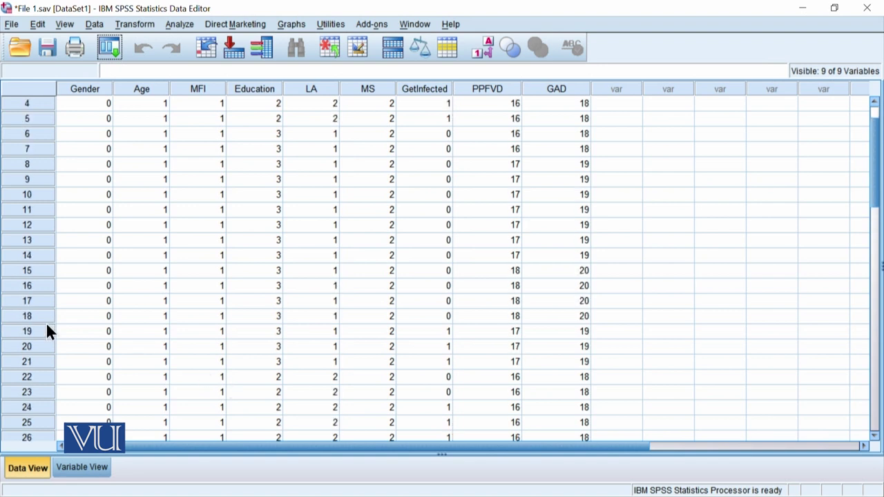
{"action": "scroll", "coordinate": [56, 362], "scroll_direction": "down", "scroll_amount": 8}
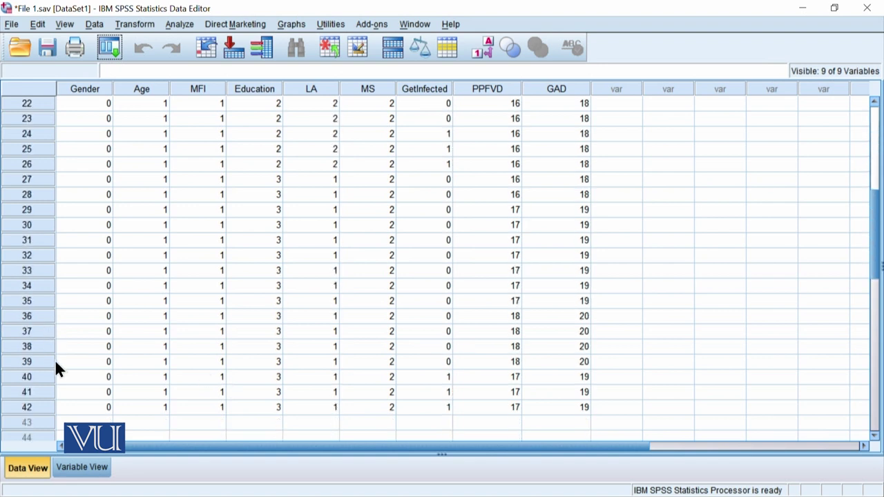
{"action": "scroll", "coordinate": [58, 363], "scroll_direction": "up", "scroll_amount": 9}
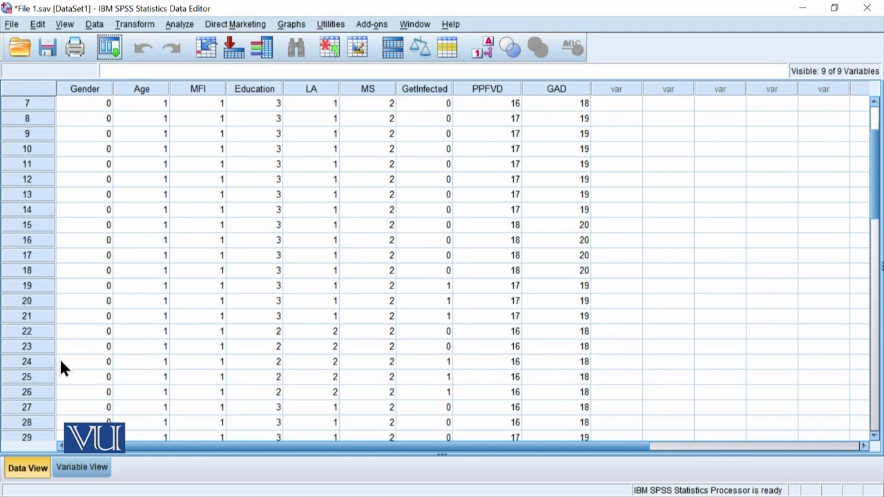
- Set up another Add Cases merge into File 1.sav, using the external SPSS data file File 3.sav as the source
{"action": "left_click", "coordinate": [102, 28]}
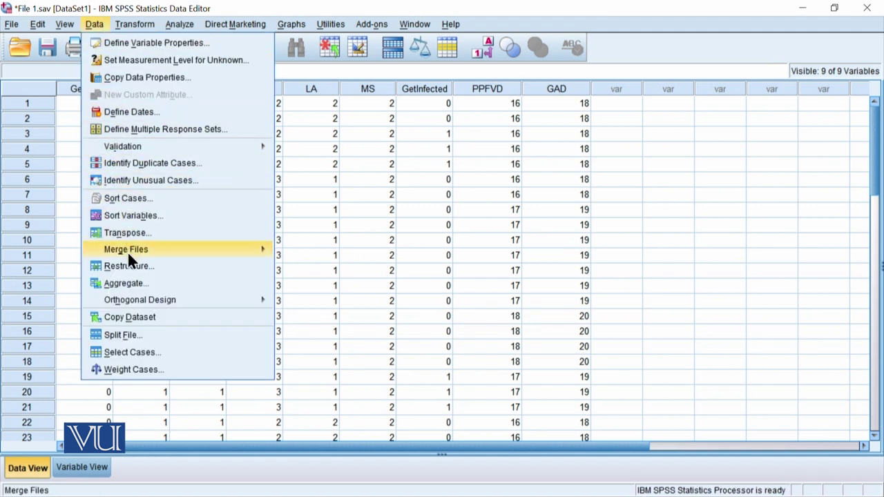
{"action": "mouse_move", "coordinate": [187, 253]}
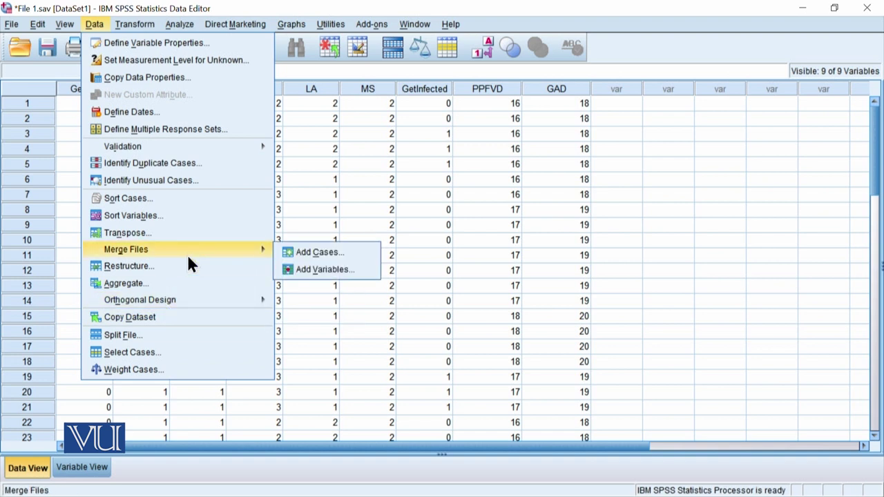
{"action": "left_click", "coordinate": [320, 254]}
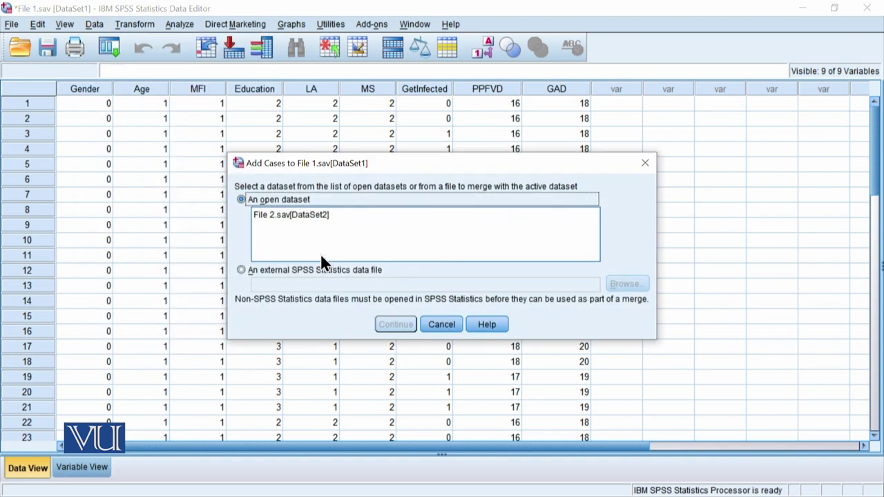
{"action": "left_click", "coordinate": [281, 267]}
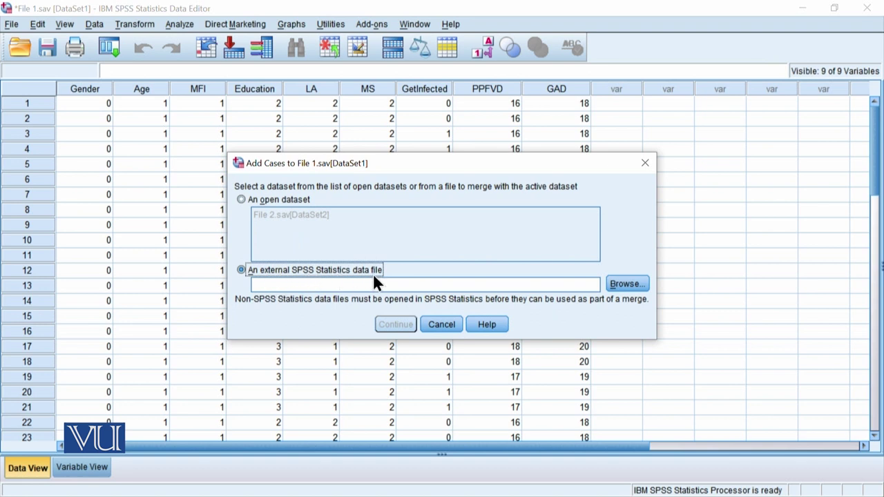
{"action": "left_click", "coordinate": [640, 287]}
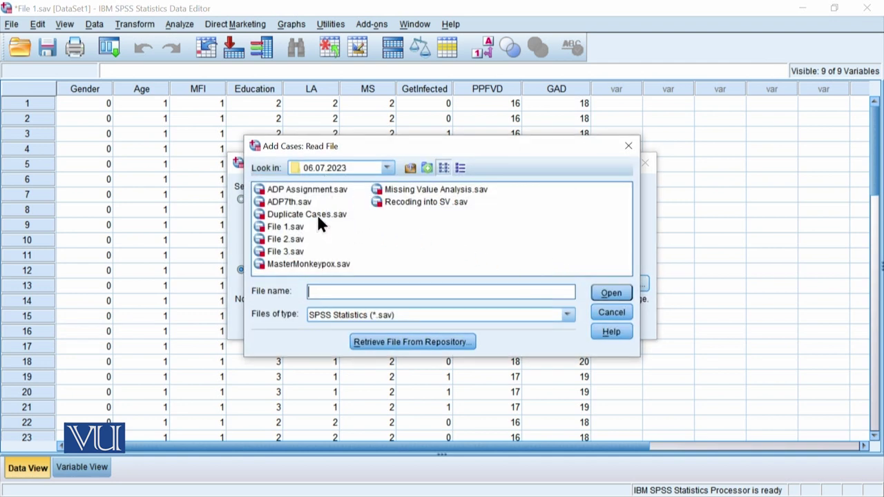
{"action": "left_click", "coordinate": [284, 251]}
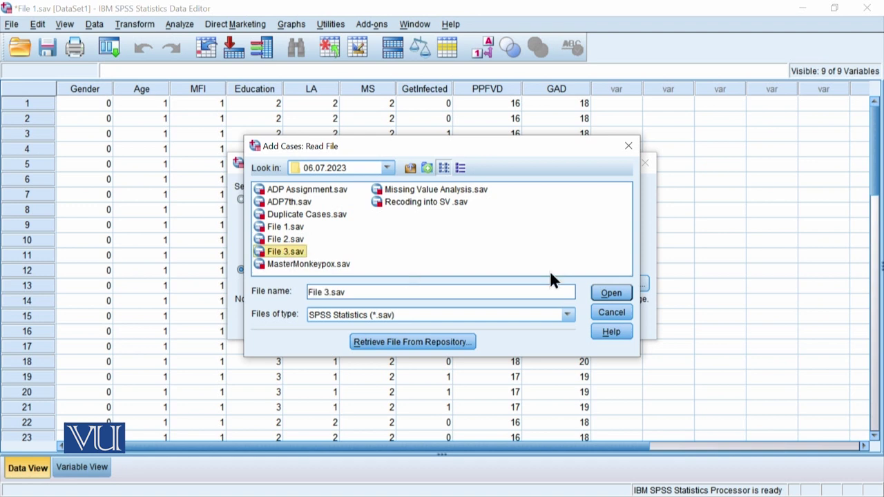
{"action": "left_click", "coordinate": [606, 293]}
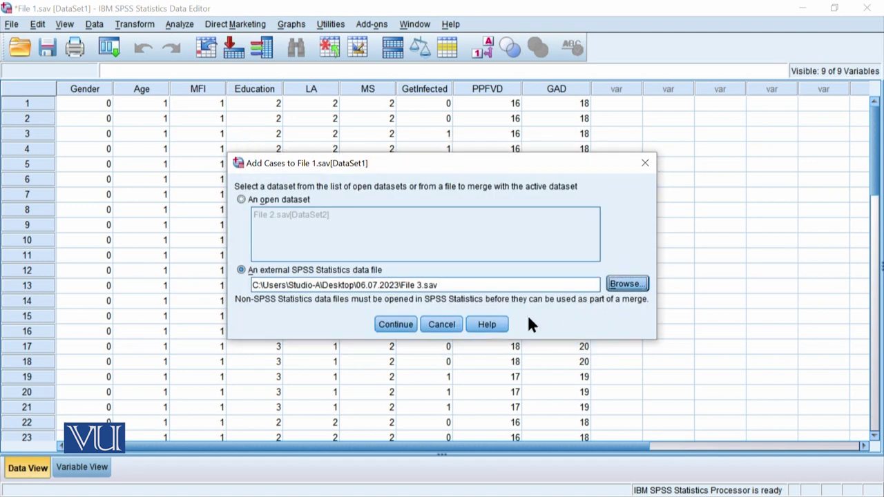
{"action": "left_click", "coordinate": [394, 324]}
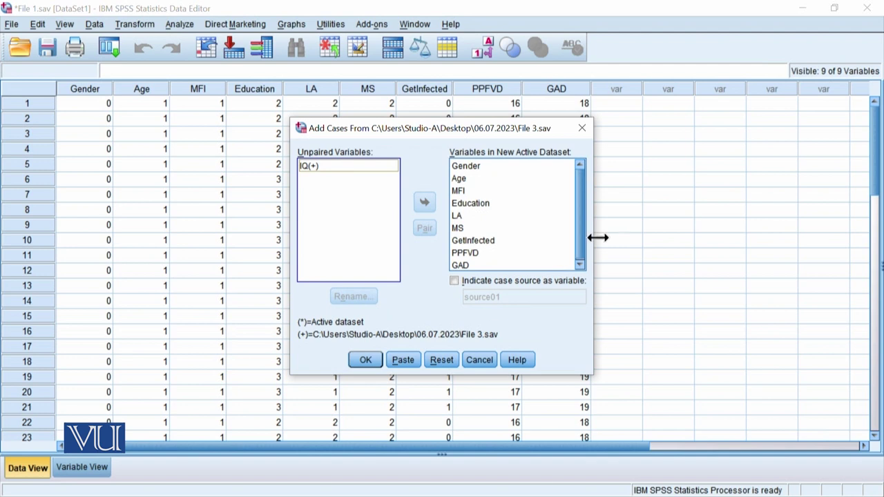
- Append the File 3.sav cases with IQ left among the unpaired variables, and review the combined rows
{"action": "left_click_drag", "start_coordinate": [578, 228], "coordinate": [582, 261]}
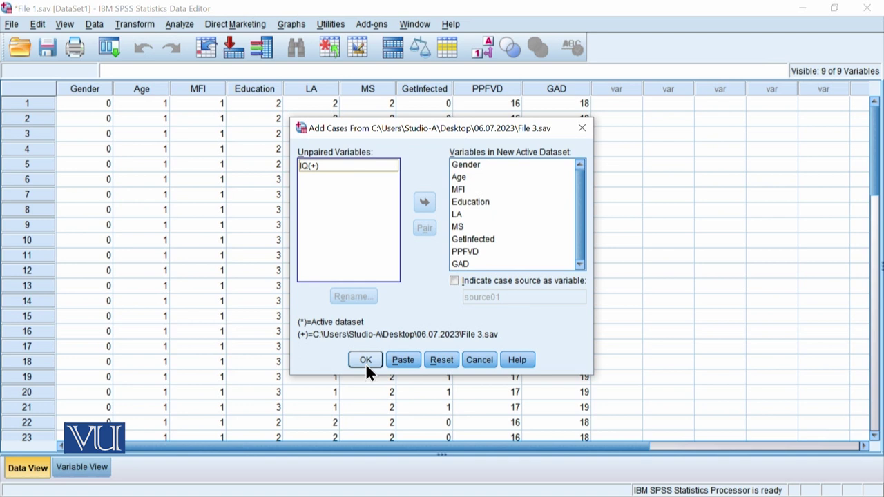
{"action": "left_click", "coordinate": [323, 168]}
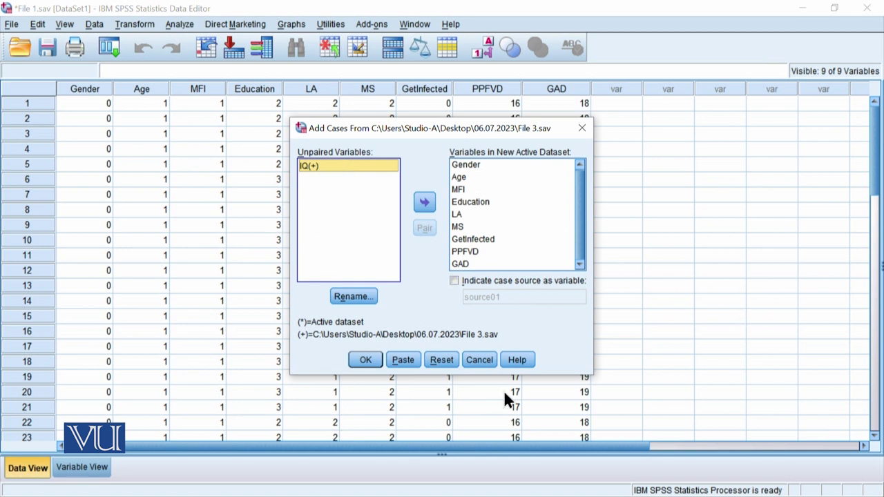
{"action": "left_click", "coordinate": [366, 360]}
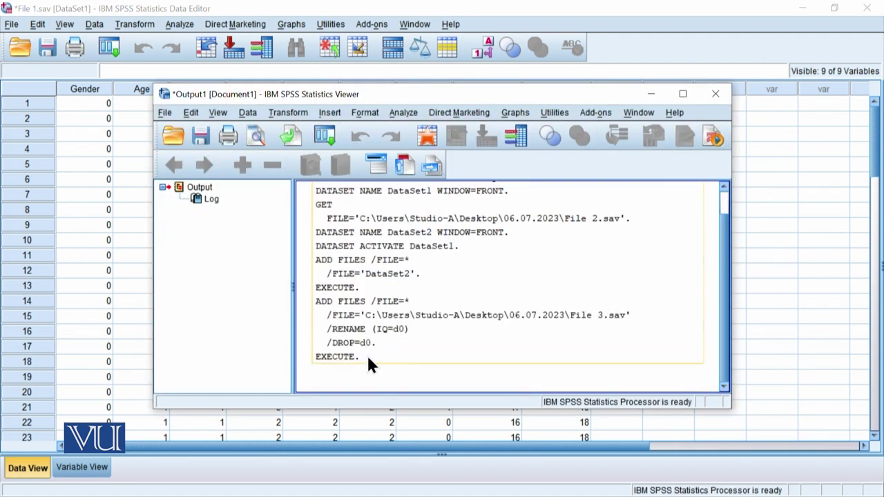
{"action": "left_click", "coordinate": [660, 92]}
{"action": "scroll", "coordinate": [635, 257], "scroll_direction": "down", "scroll_amount": 2}
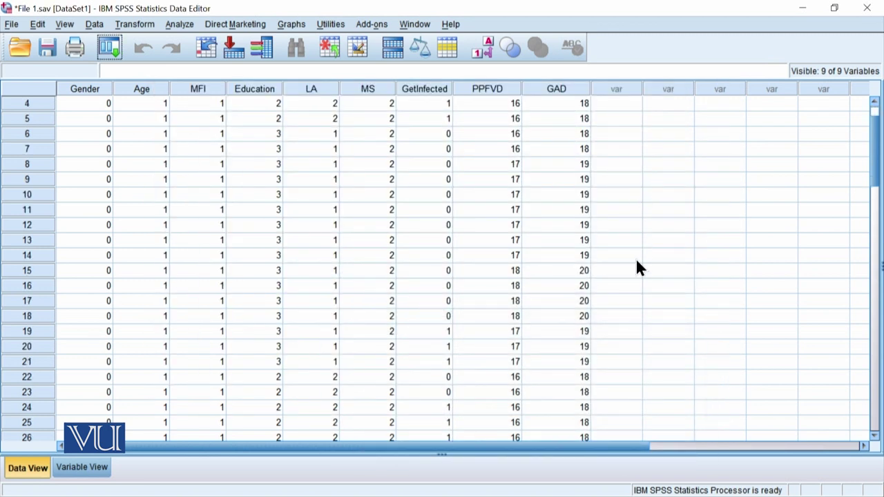
{"action": "scroll", "coordinate": [644, 405], "scroll_direction": "down", "scroll_amount": 12}
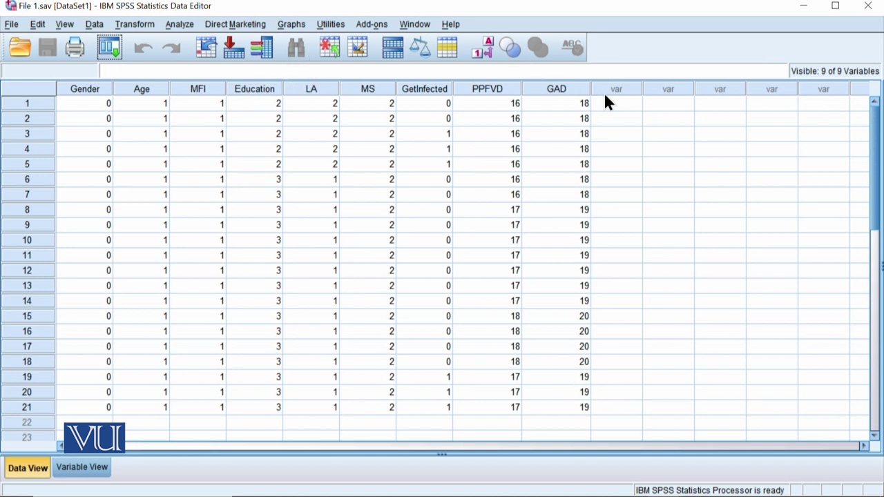
- Set up an Add Variables merge into File 1.sav, using the external SPSS data file File 3.sav as the source
{"action": "left_click", "coordinate": [94, 26]}
{"action": "mouse_move", "coordinate": [182, 248]}
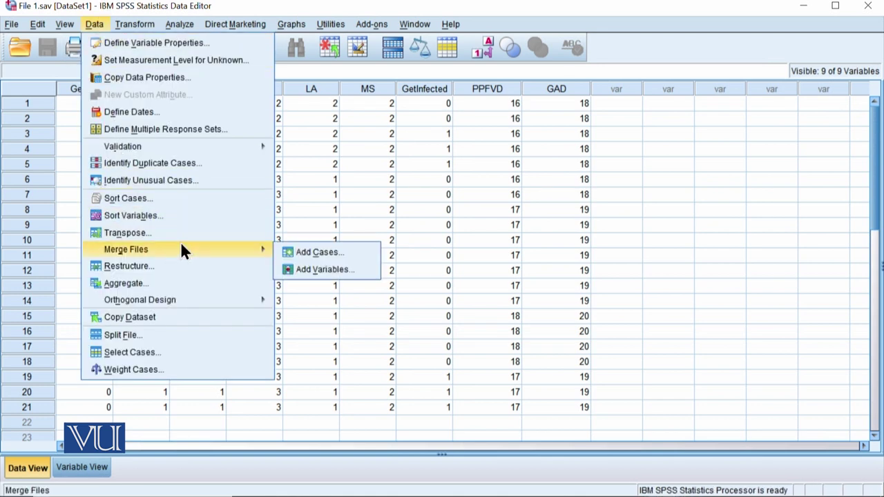
{"action": "left_click", "coordinate": [342, 269]}
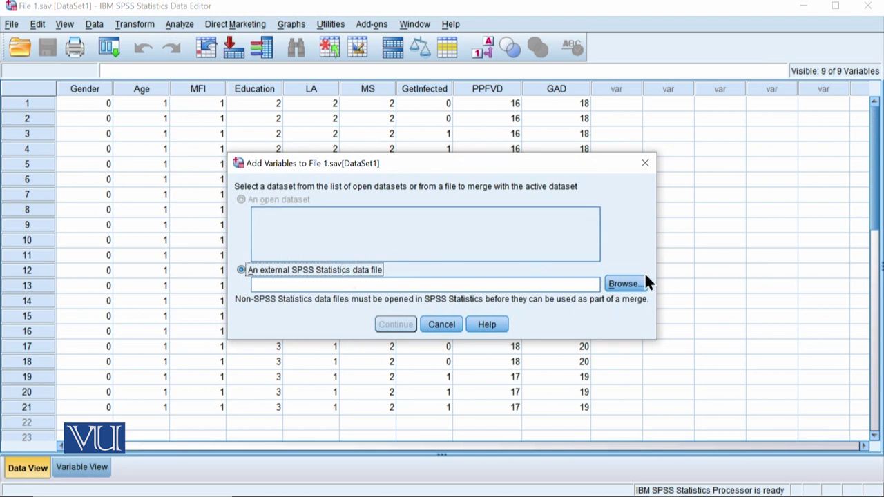
{"action": "left_click", "coordinate": [626, 282]}
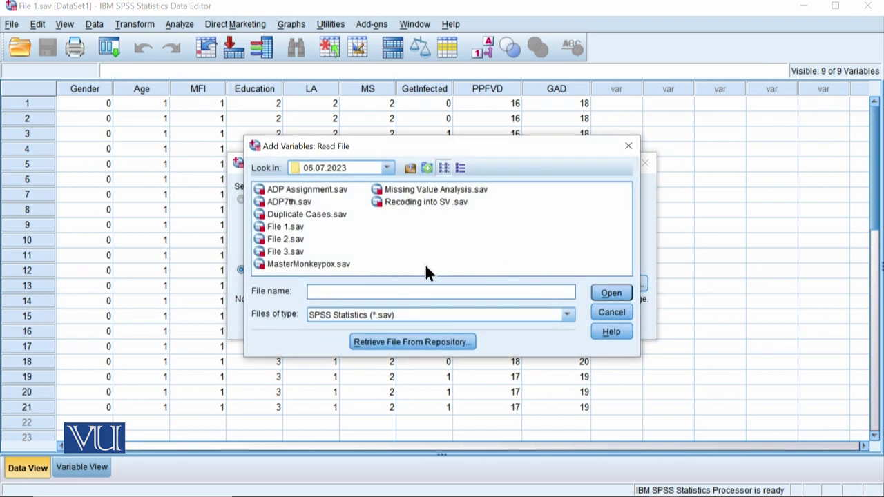
{"action": "left_click", "coordinate": [282, 251]}
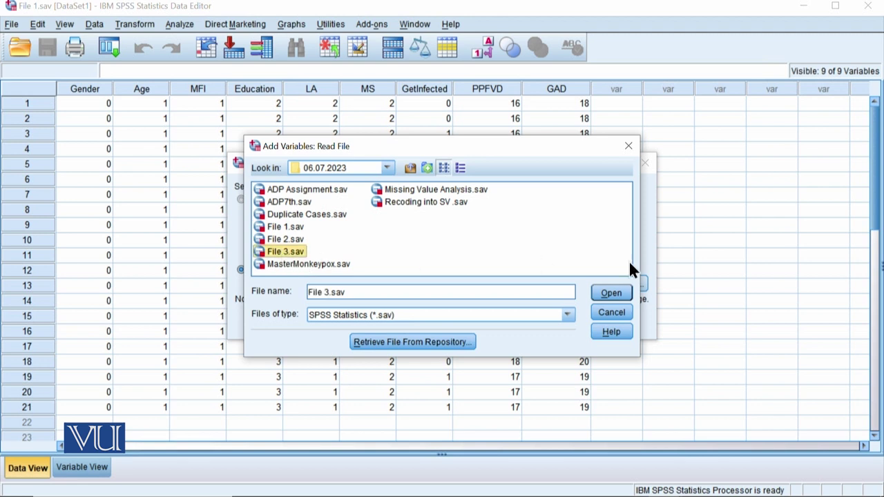
{"action": "left_click", "coordinate": [597, 290]}
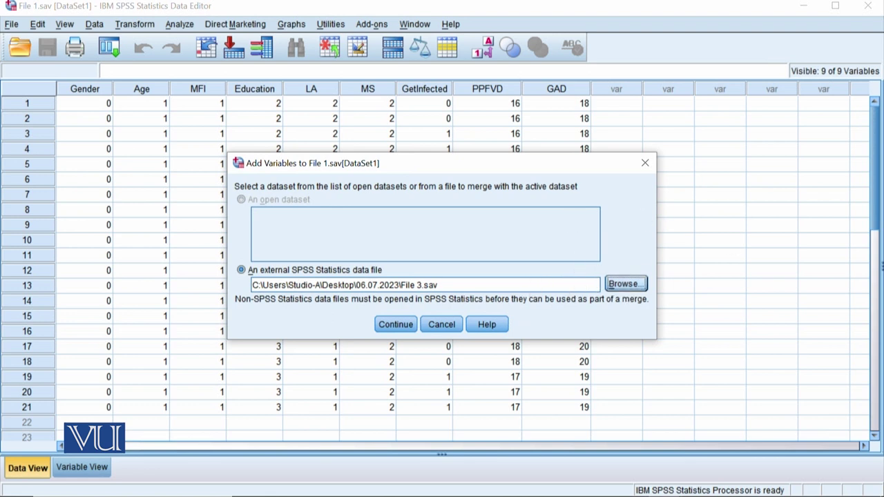
{"action": "left_click", "coordinate": [399, 325]}
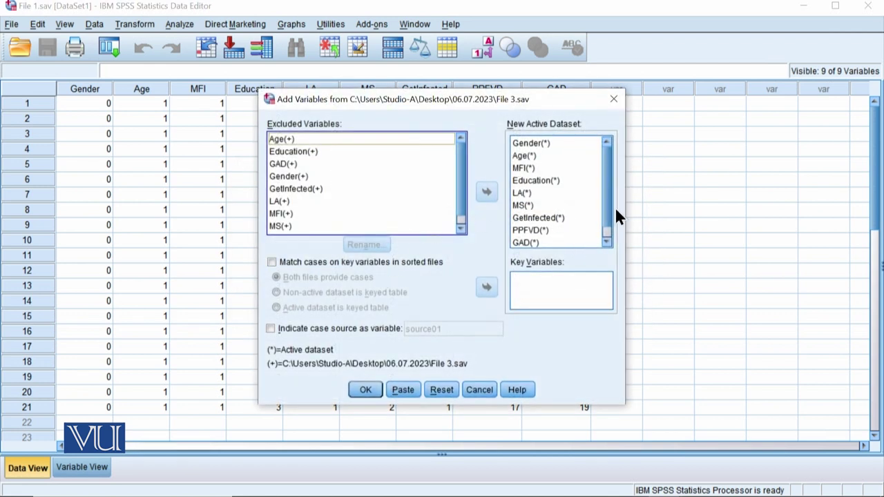
- Run the Add Variables merge with IQ(+) kept in the new active dataset, and select the IQ column in the data
{"action": "scroll", "coordinate": [611, 205], "scroll_direction": "down", "scroll_amount": 1}
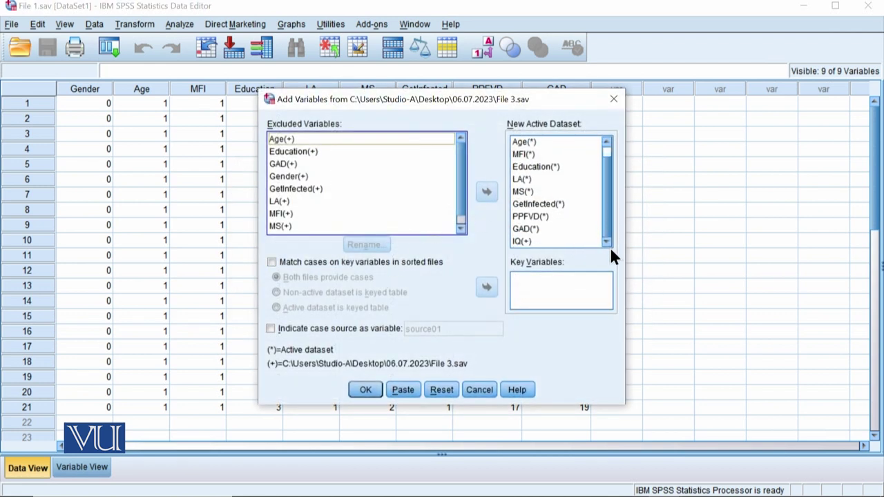
{"action": "left_click", "coordinate": [517, 241]}
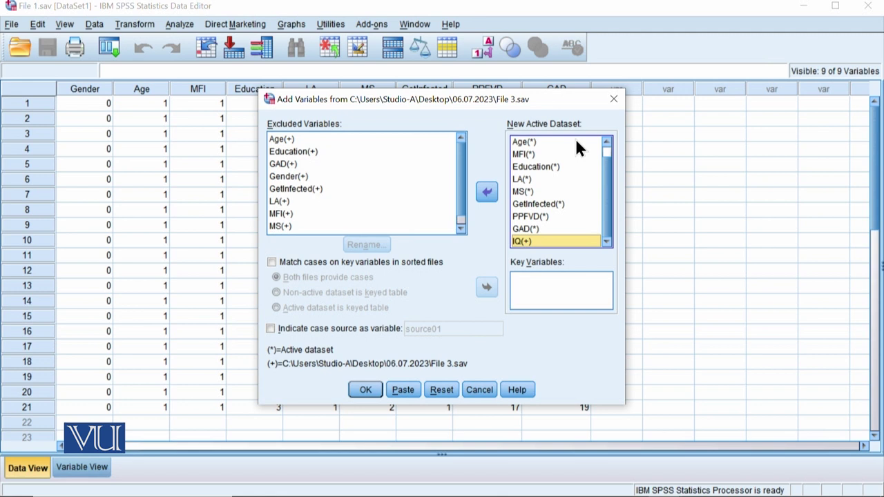
{"action": "left_click", "coordinate": [363, 391]}
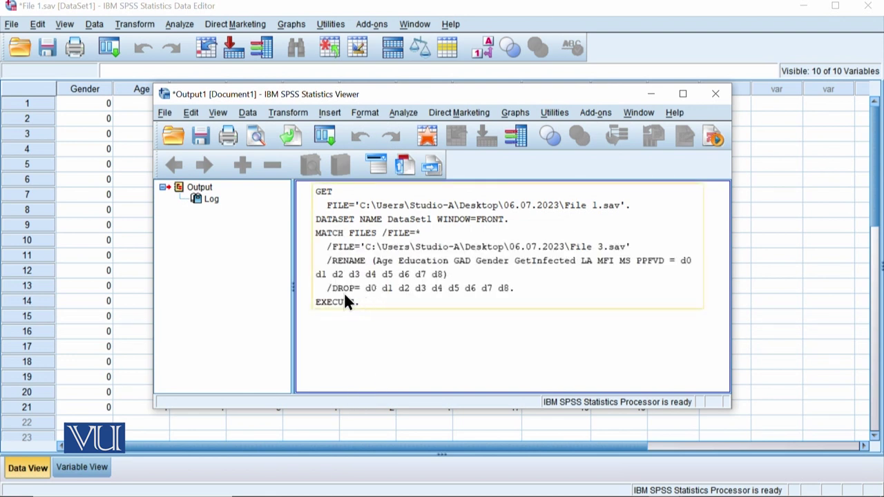
{"action": "left_click", "coordinate": [650, 95]}
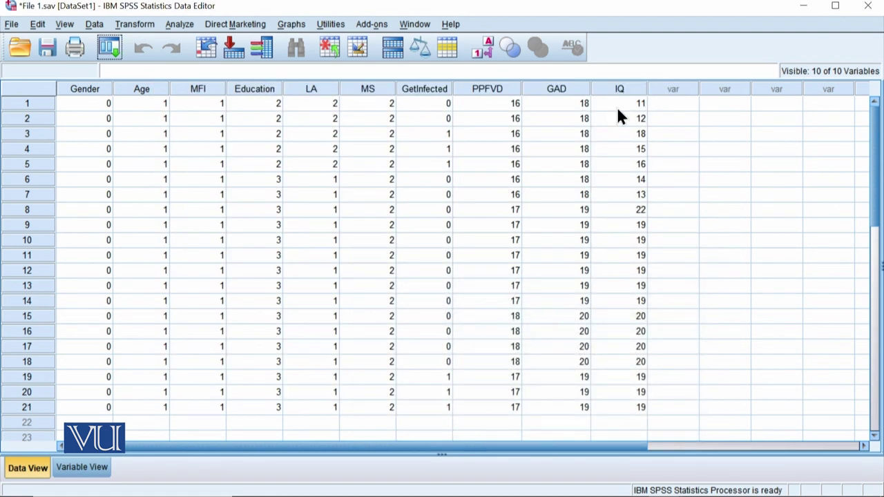
{"action": "left_click", "coordinate": [605, 85]}
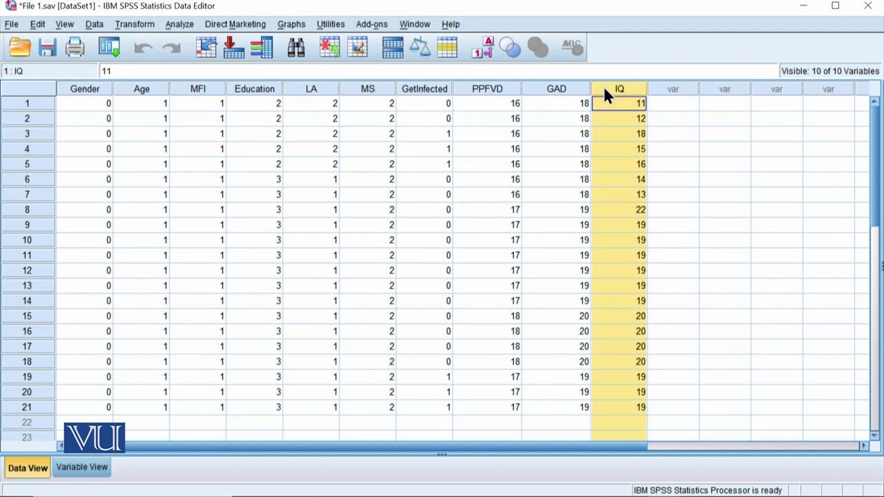